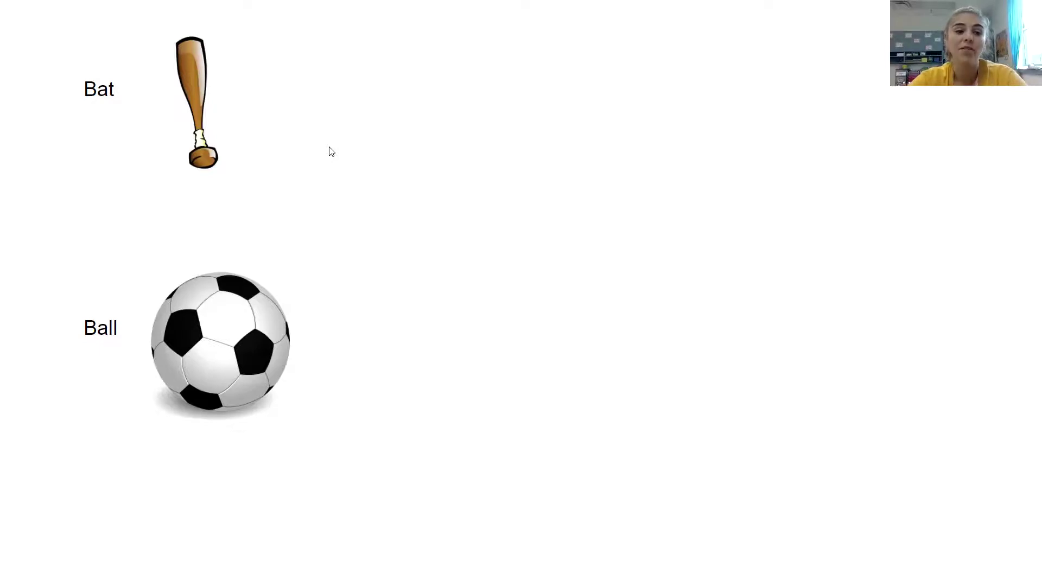
Exit the presentation, then place a smaller cat picture beside the bat and autumn leaves beside the ball.
key("Escape")
left_click_drag(935, 277, 546, 276)
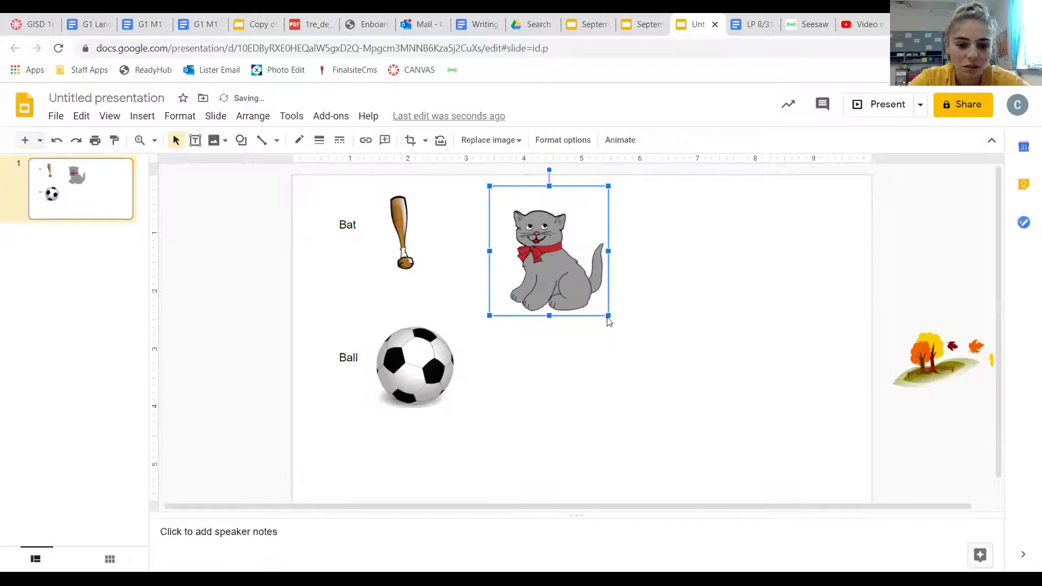
left_click_drag(608, 314, 477, 256)
left_click(616, 268)
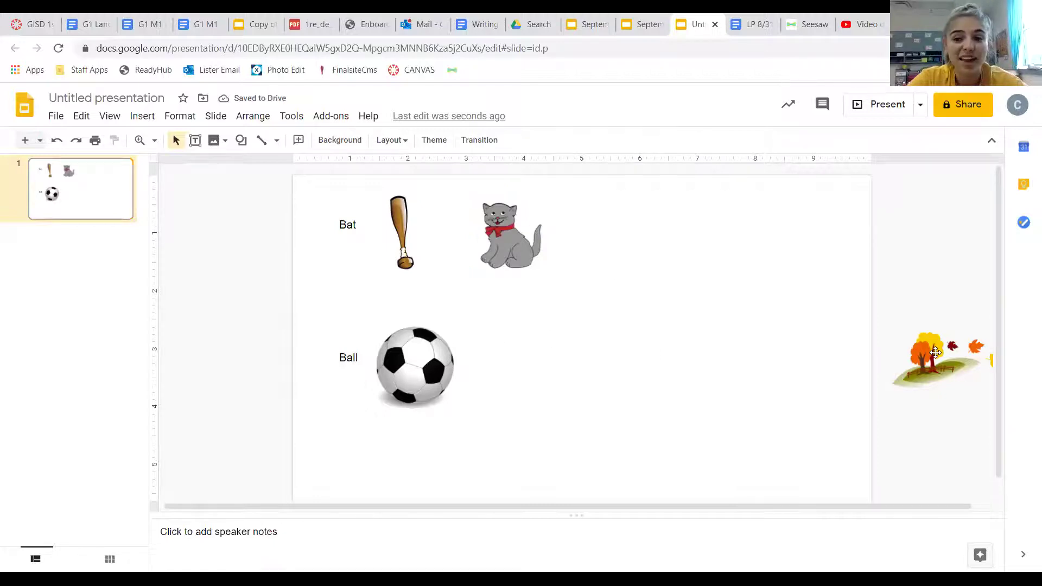
left_click_drag(934, 352, 544, 359)
left_click(682, 422)
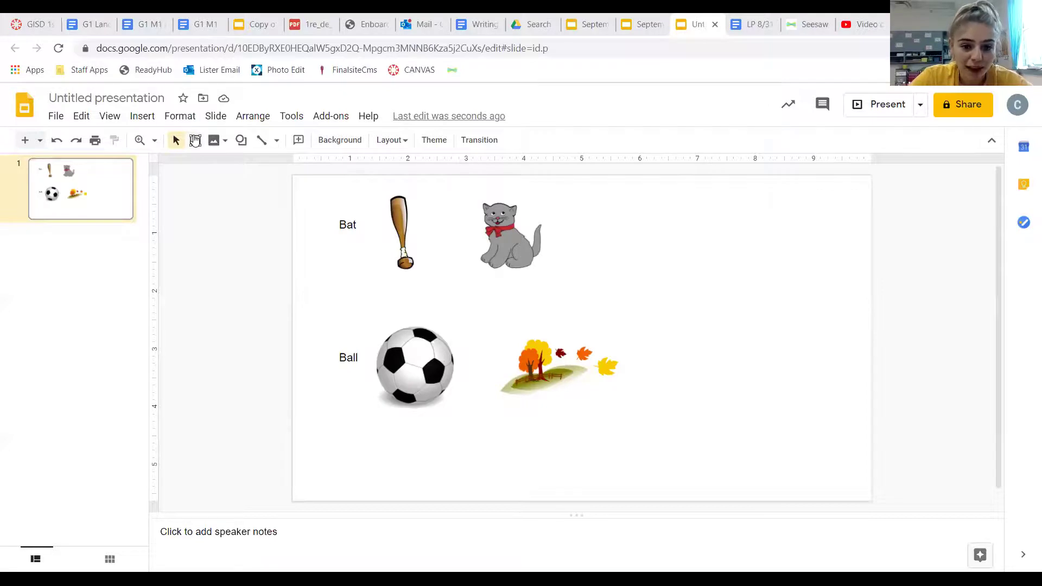
Add a 'cat' text box under the cat picture, undoing an accidental paste.
left_click(194, 140)
left_click_drag(470, 274, 561, 304)
type("cat")
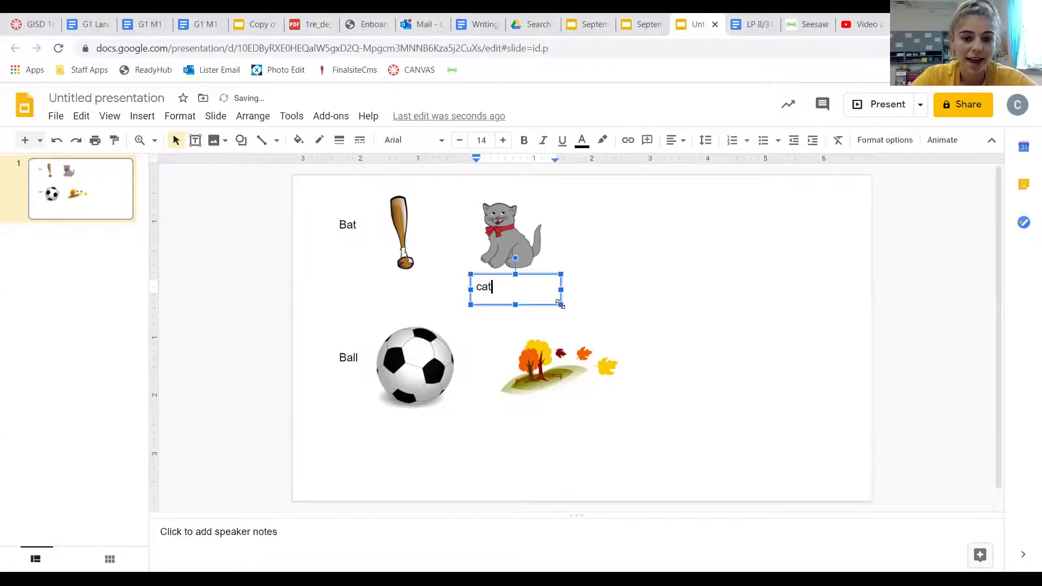
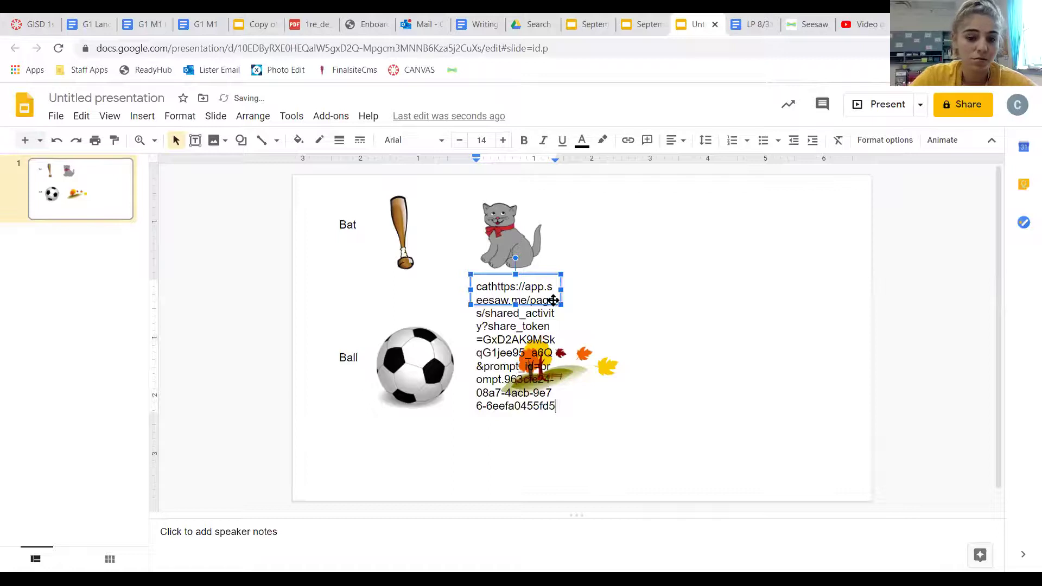
key("ctrl+z")
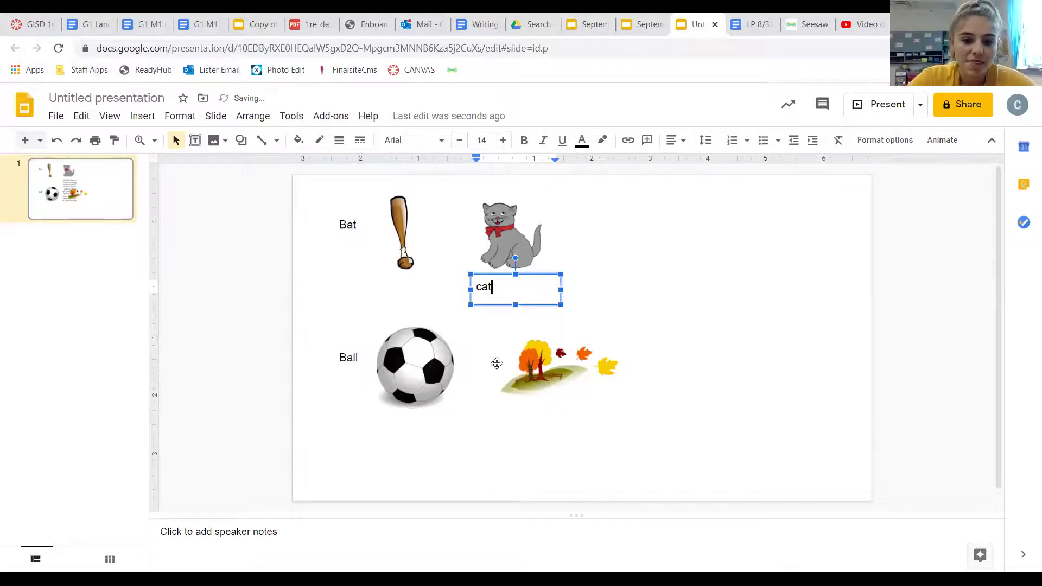
left_click(523, 293)
left_click(522, 296)
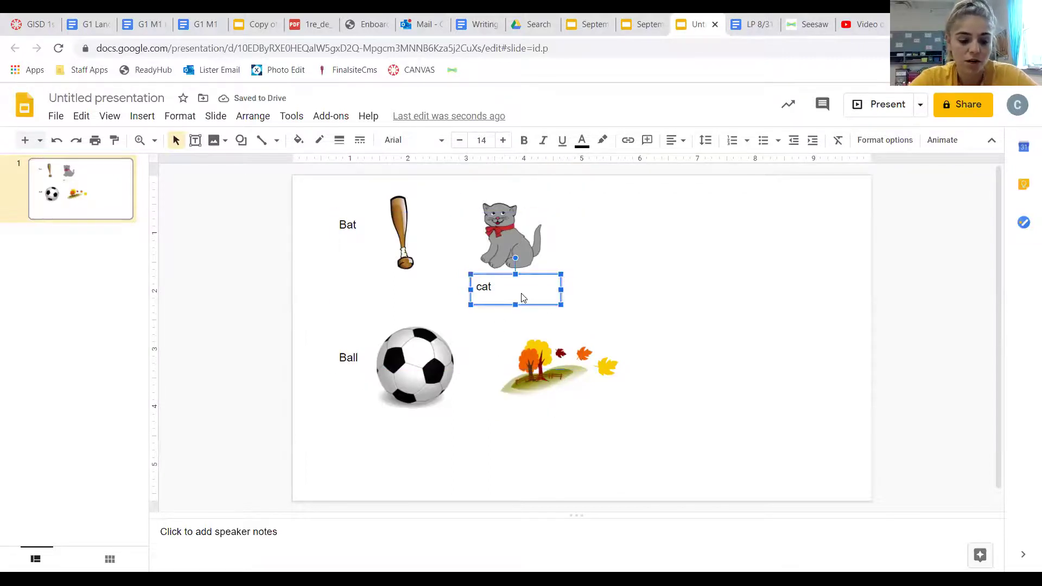
Duplicate the cat label, move it under the autumn leaves, and change it to 'fall'.
key("ctrl+d")
left_click_drag(535, 295, 551, 418)
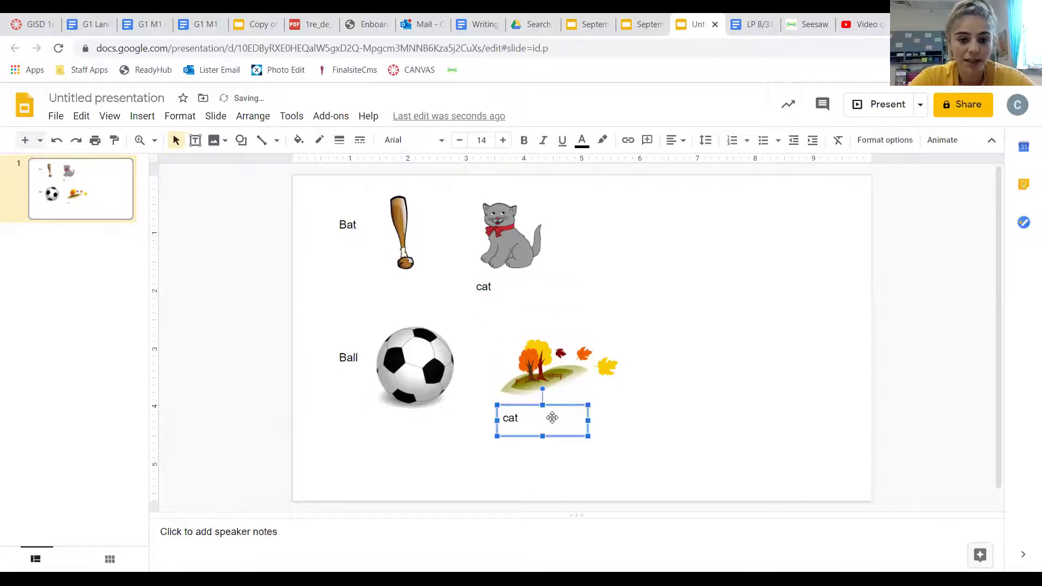
left_click(552, 417)
key("ctrl+a")
key("BackSpace")
type("f")
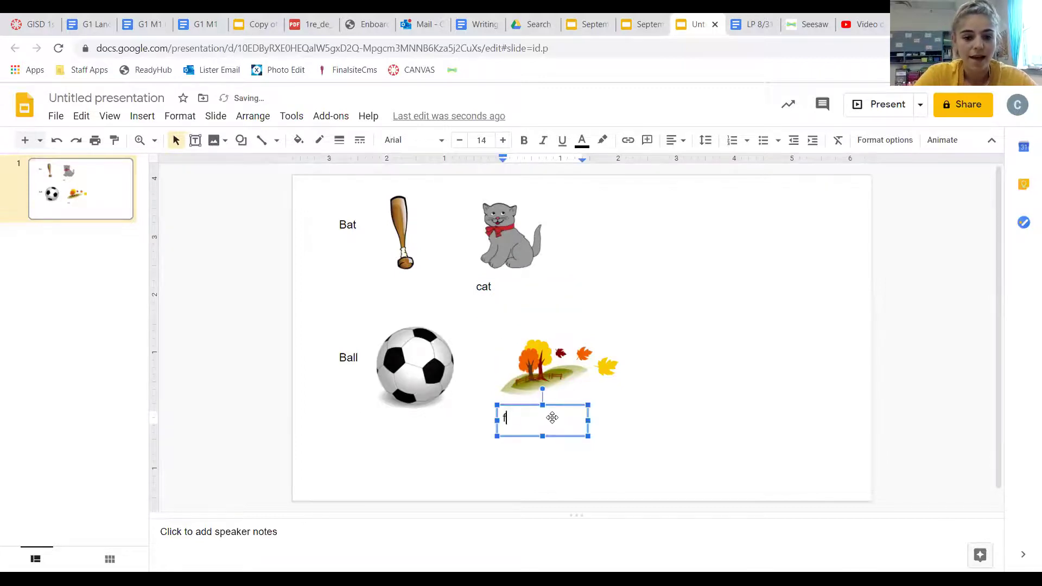
type("all")
left_click(566, 472)
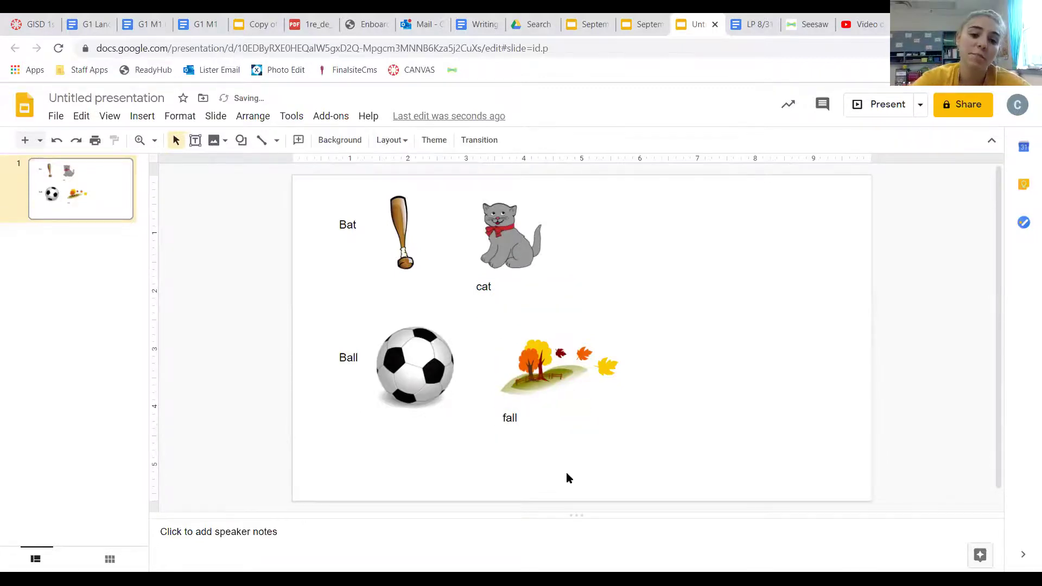
Highlight the 'at' in Bat yellow.
left_click(485, 288)
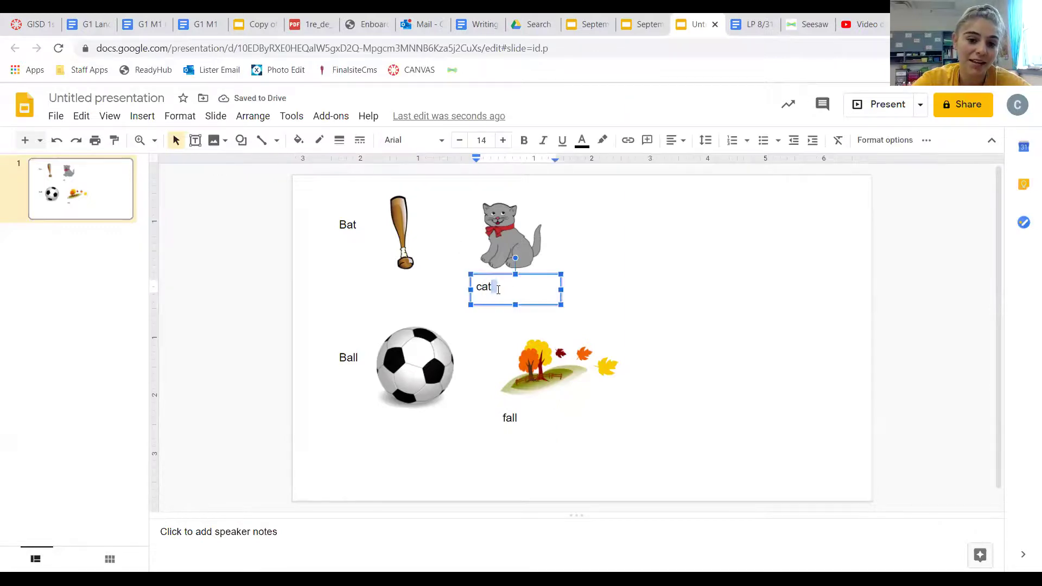
left_click(355, 224)
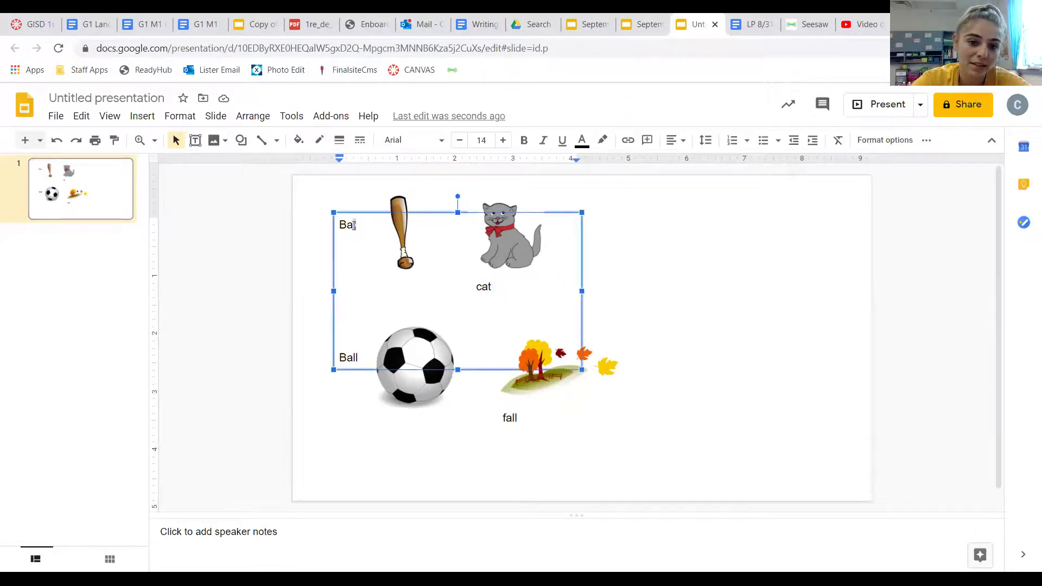
left_click(602, 140)
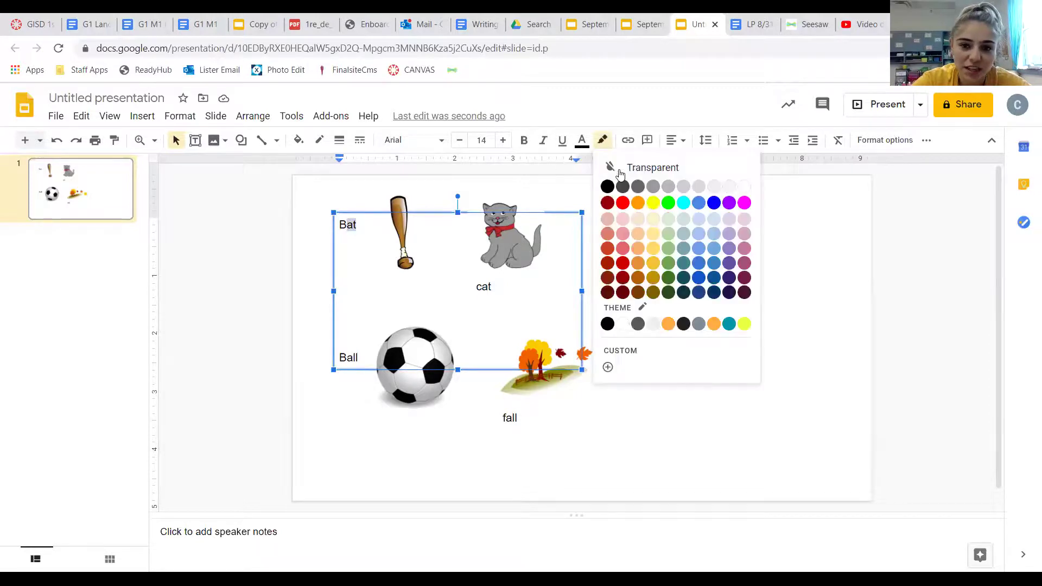
left_click(651, 200)
Highlight the 'at' ending of the cat label yellow.
left_click(521, 288)
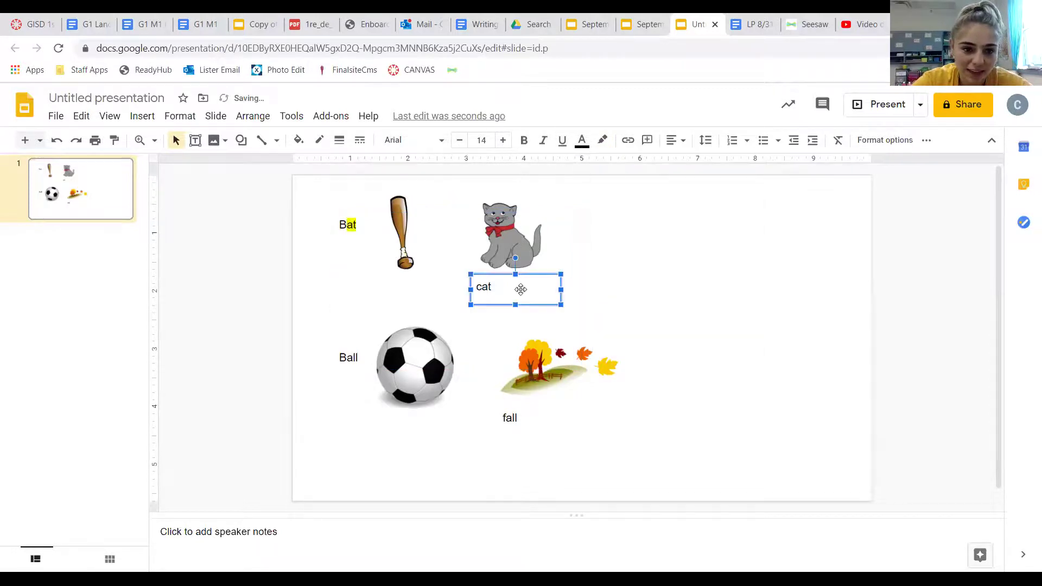
double_click(483, 286)
left_click(483, 286)
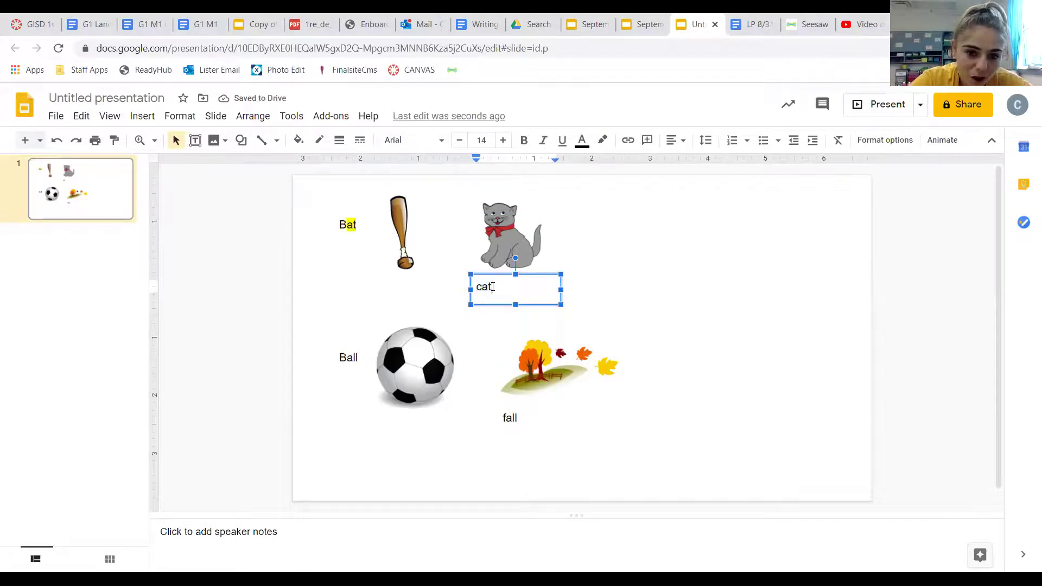
left_click_drag(490, 286, 470, 287)
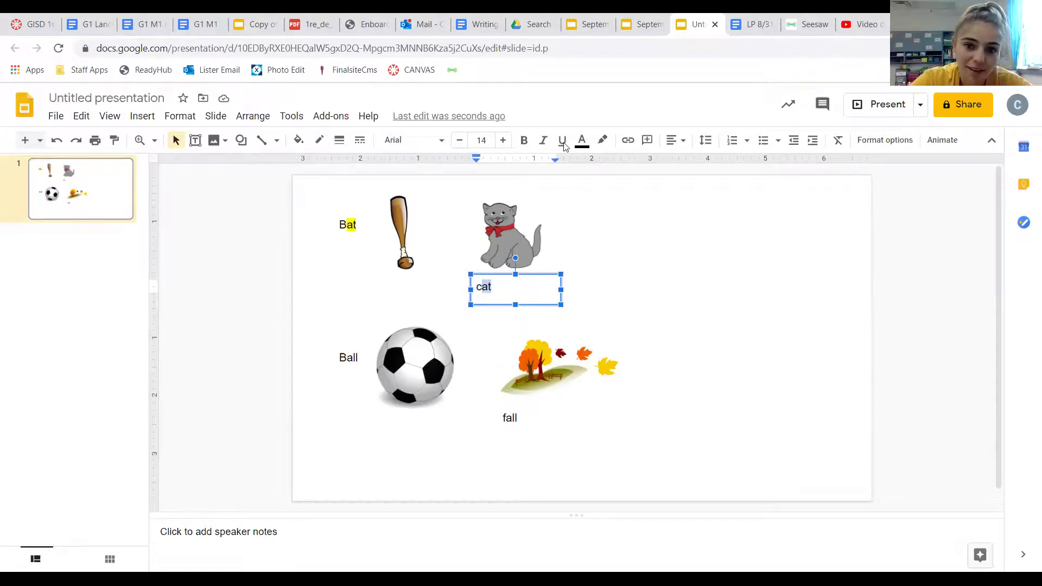
left_click(581, 140)
left_click(581, 140)
left_click(602, 140)
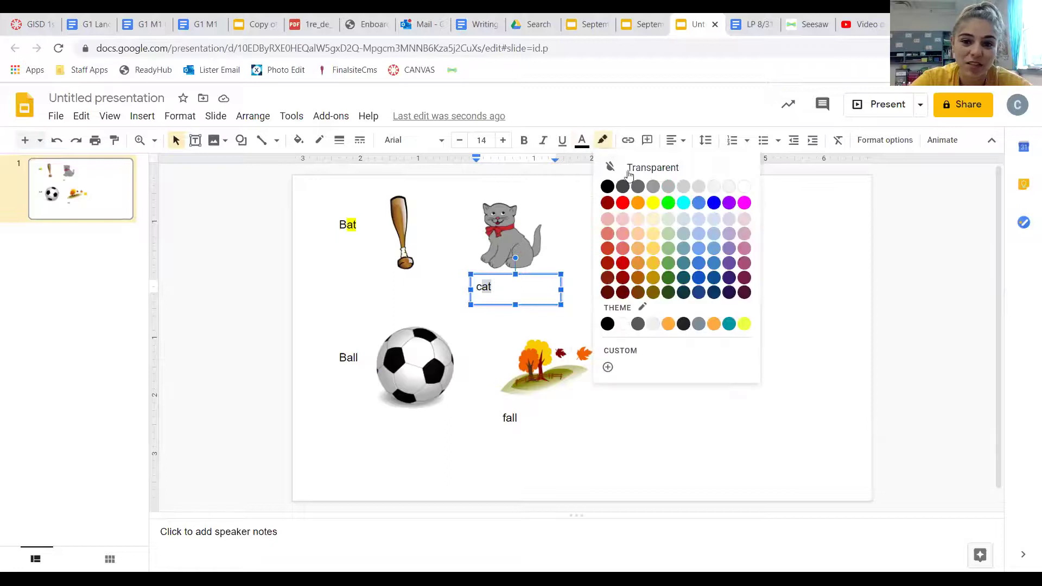
left_click(652, 202)
left_click(572, 345)
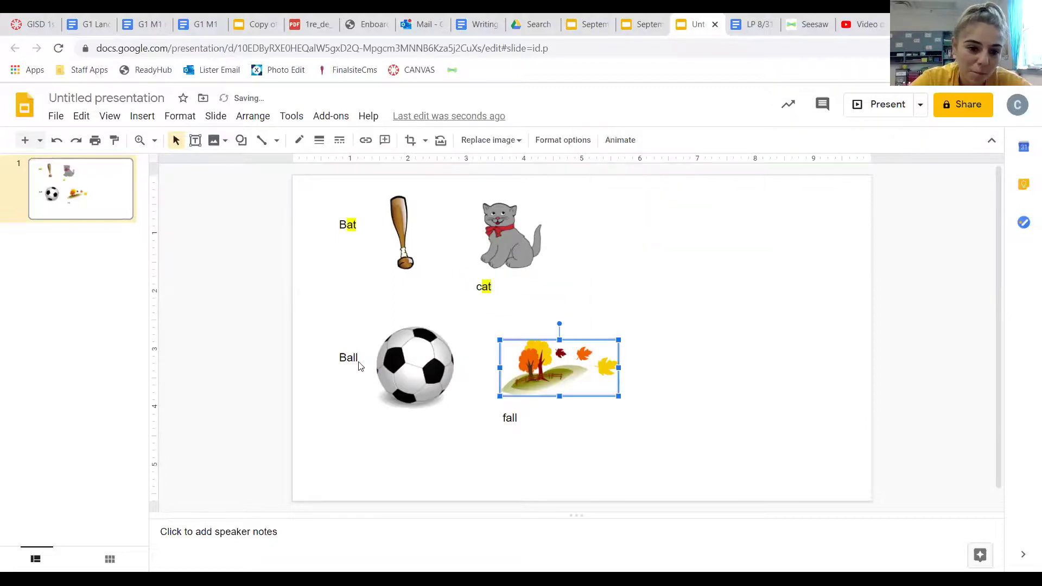
Highlight the 'all' in Ball blue.
left_click(358, 366)
mouse_move(358, 358)
left_mouse_down()
mouse_move(338, 358)
mouse_move(349, 359)
left_mouse_up()
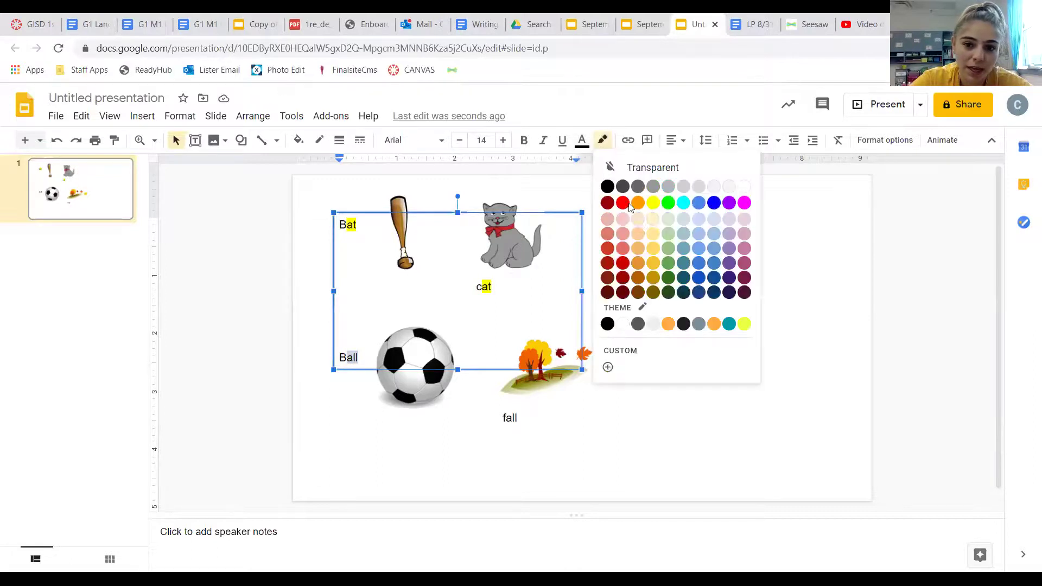
left_click(602, 140)
left_click(700, 204)
left_click(601, 390)
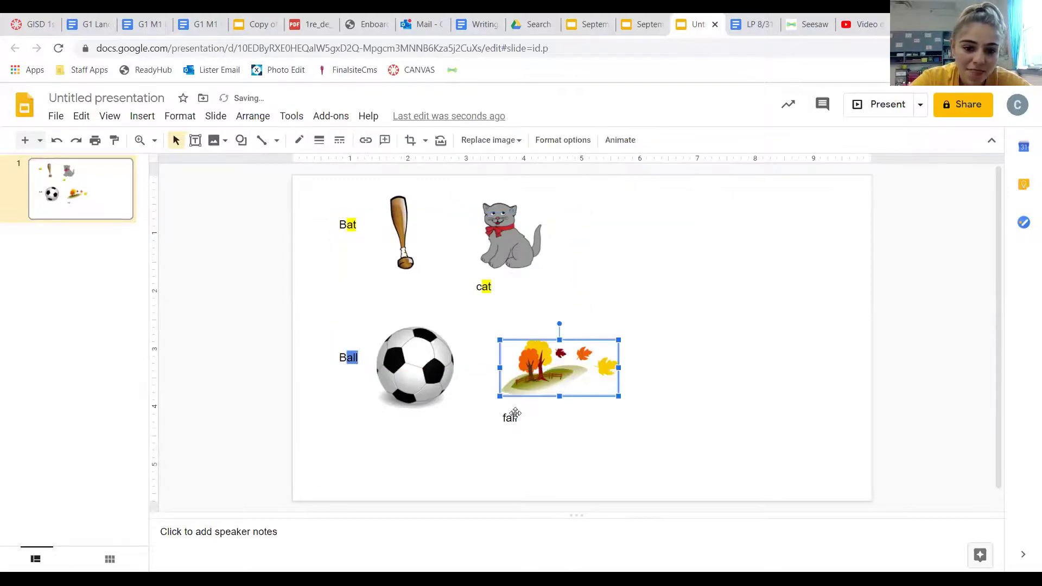
Highlight the 'all' ending of the fall label blue.
left_click(509, 416)
left_click(520, 417)
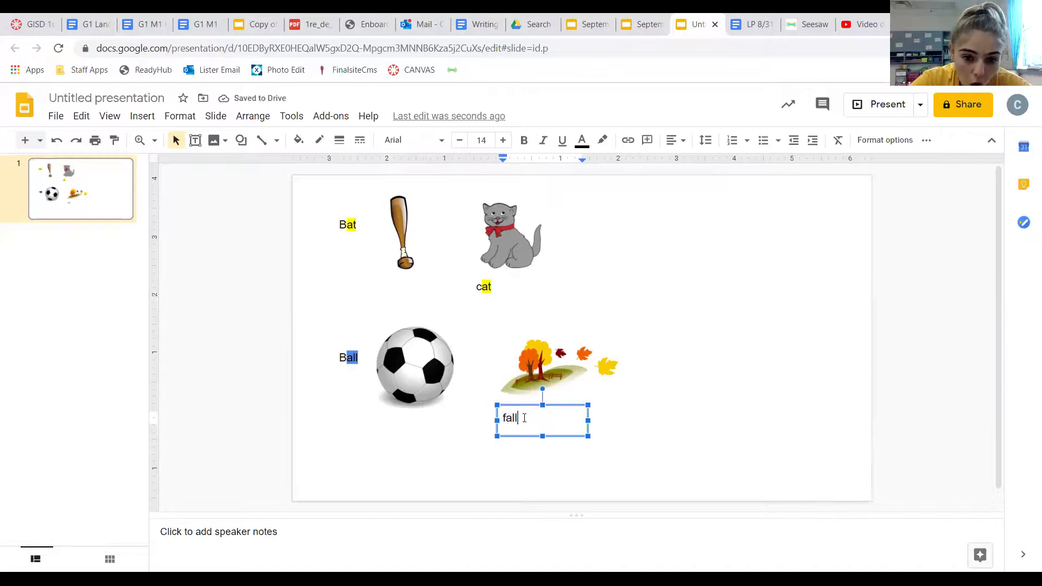
left_click_drag(520, 417, 509, 418)
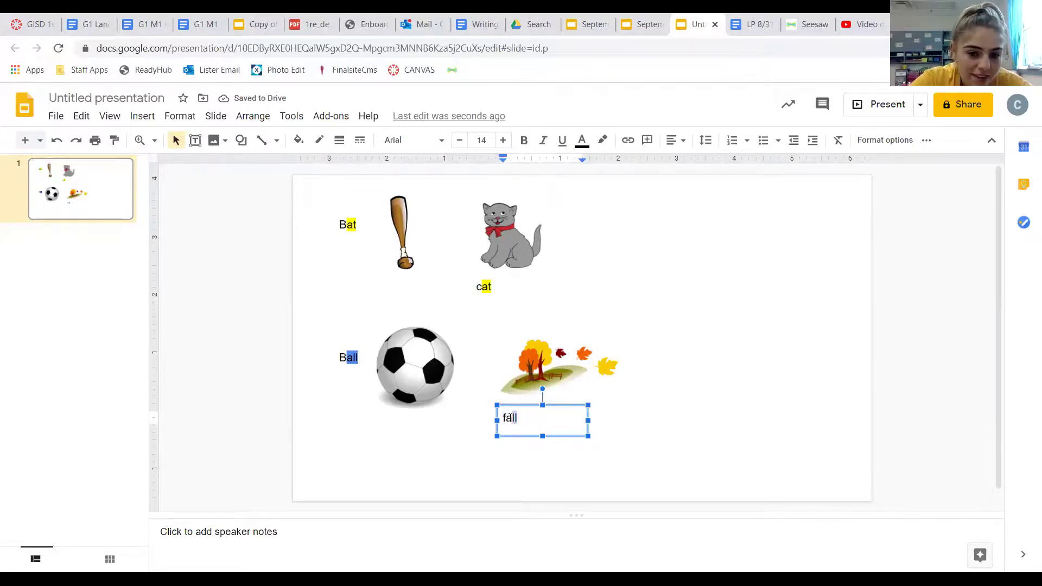
left_click(601, 140)
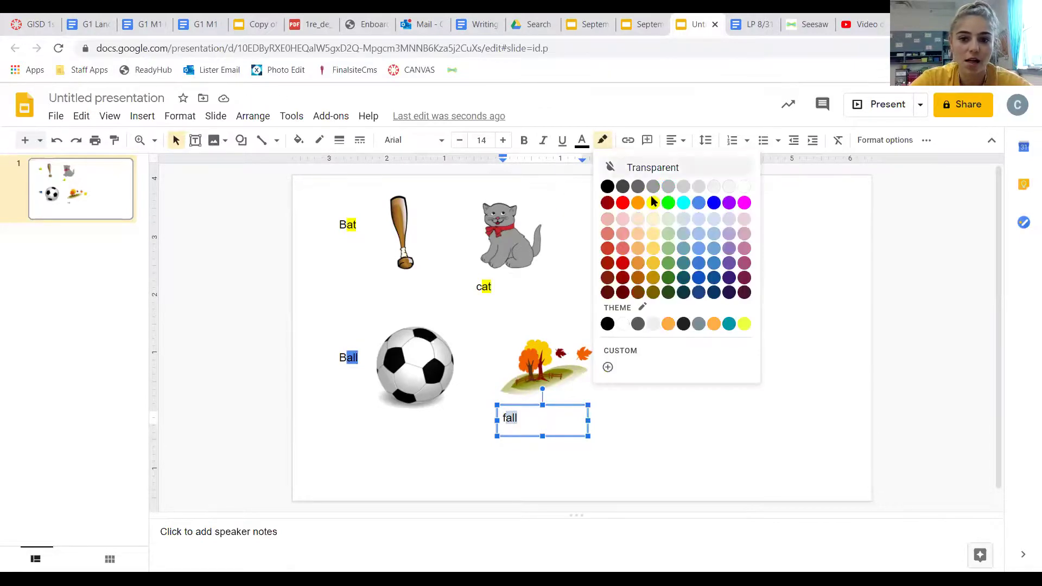
left_click(698, 202)
left_click(699, 392)
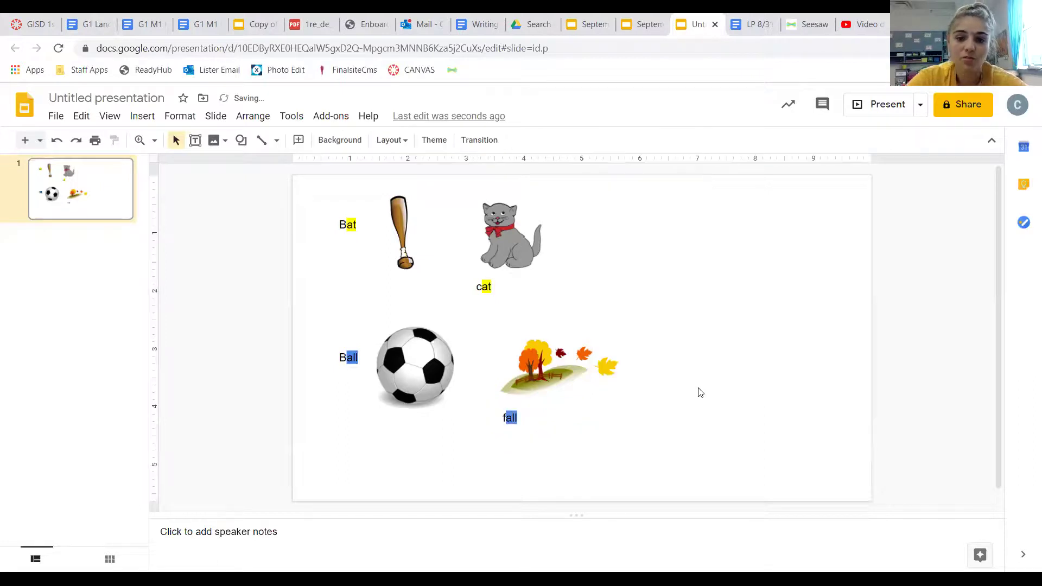